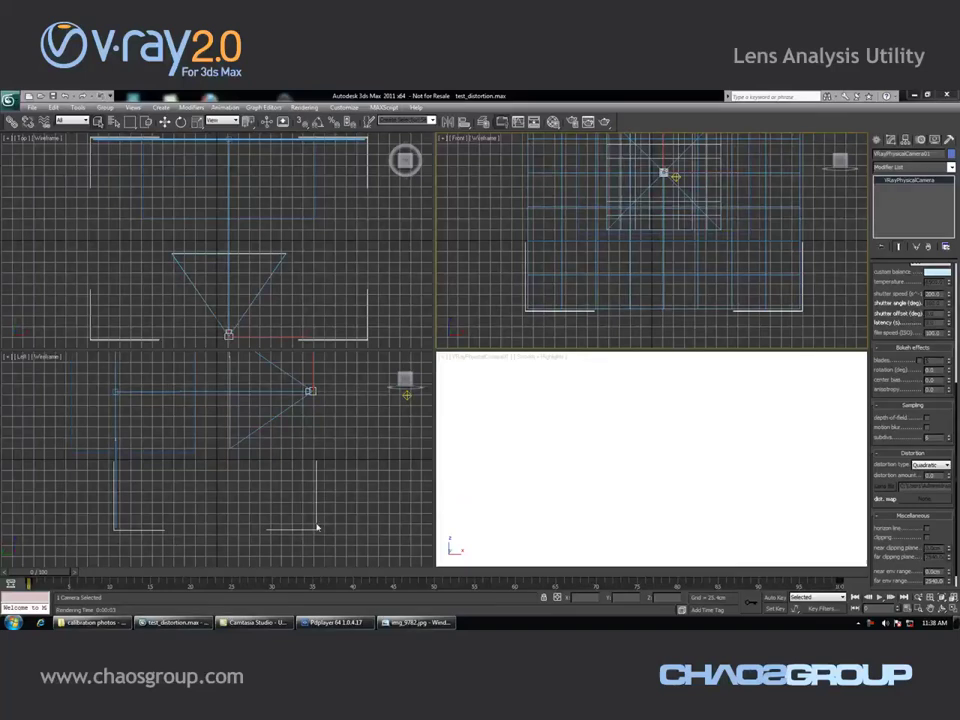
# Launch the Lens analysis tool from Start > Chaos Group > V-Ray Adv for 3dsmax 2011 > Tools
pyautogui.click(13, 622)
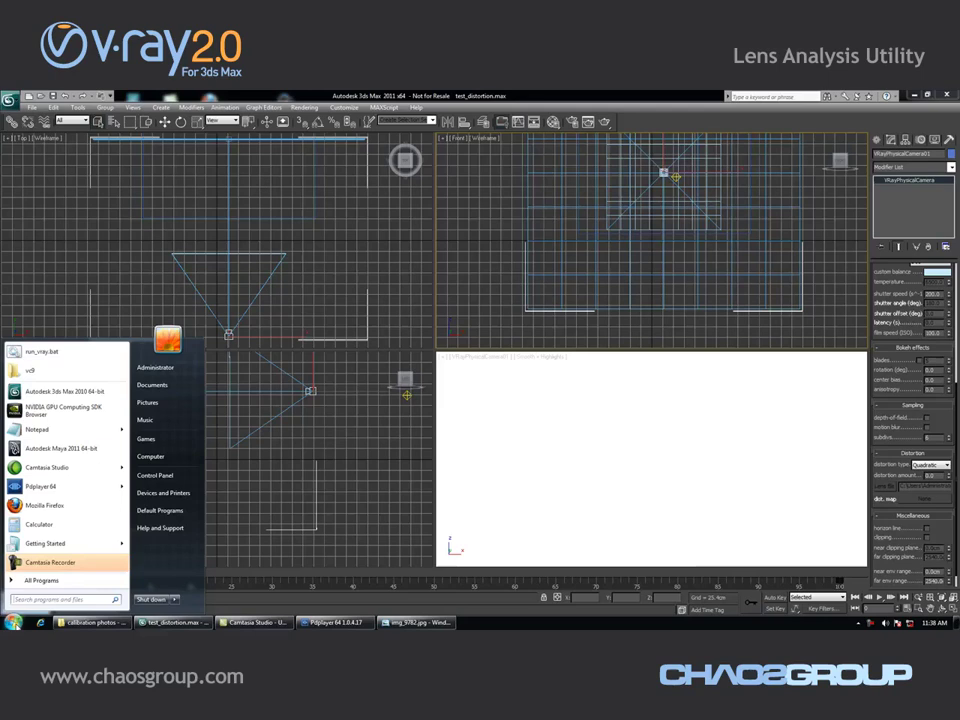
pyautogui.click(40, 580)
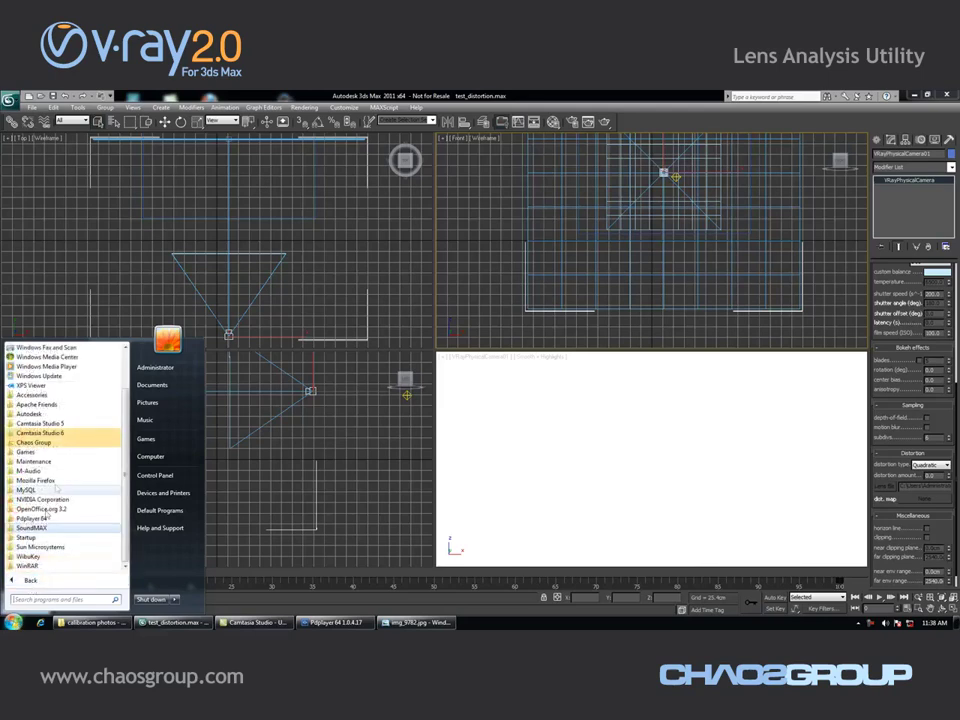
pyautogui.click(35, 442)
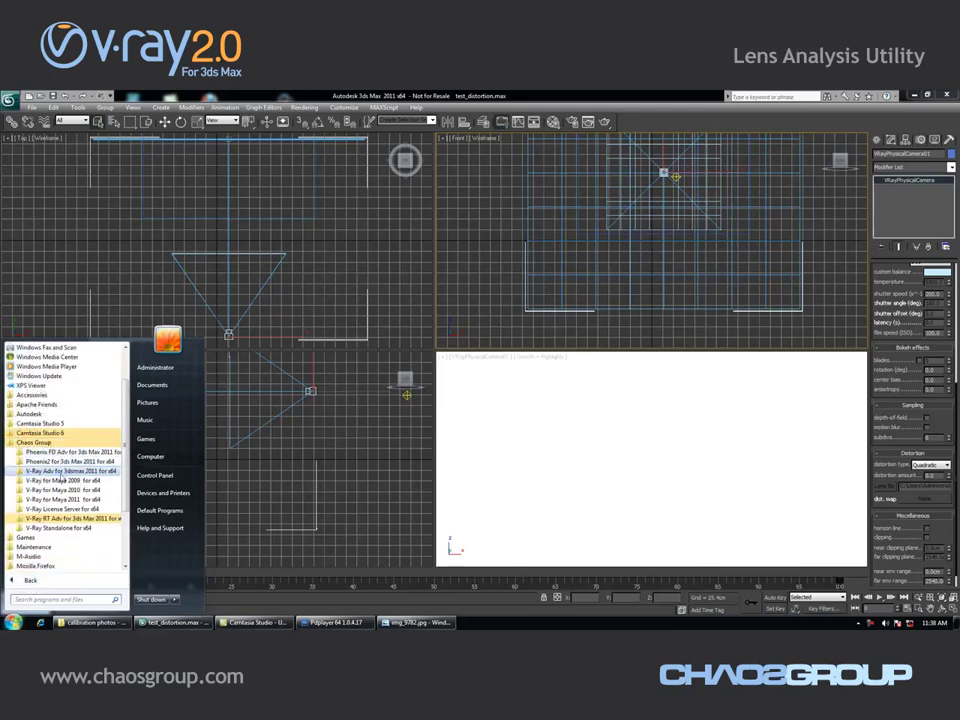
pyautogui.click(75, 470)
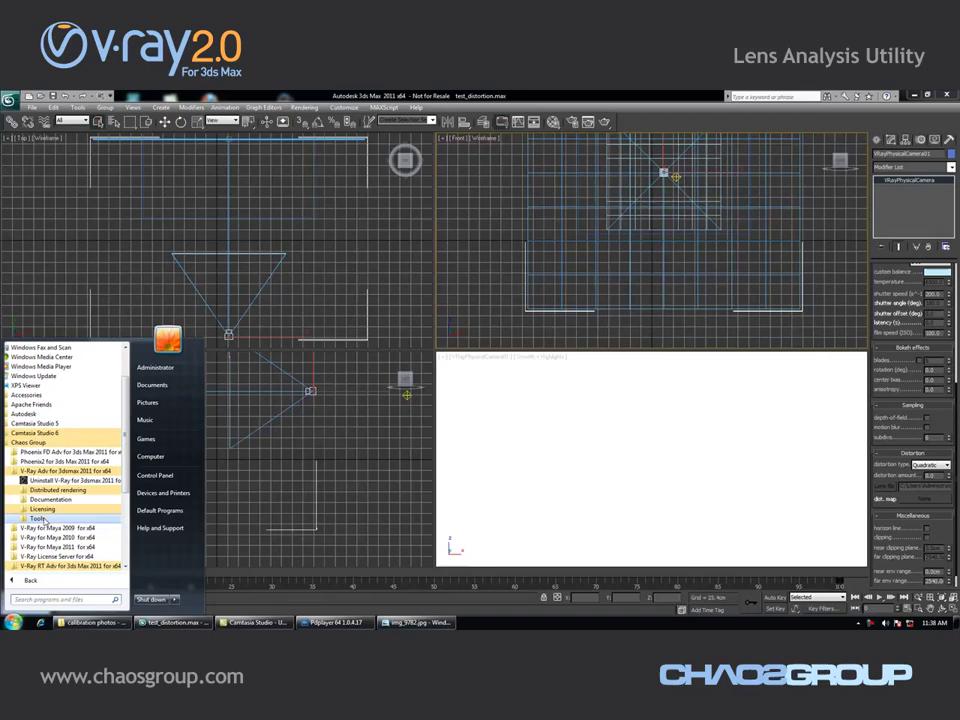
pyautogui.click(38, 516)
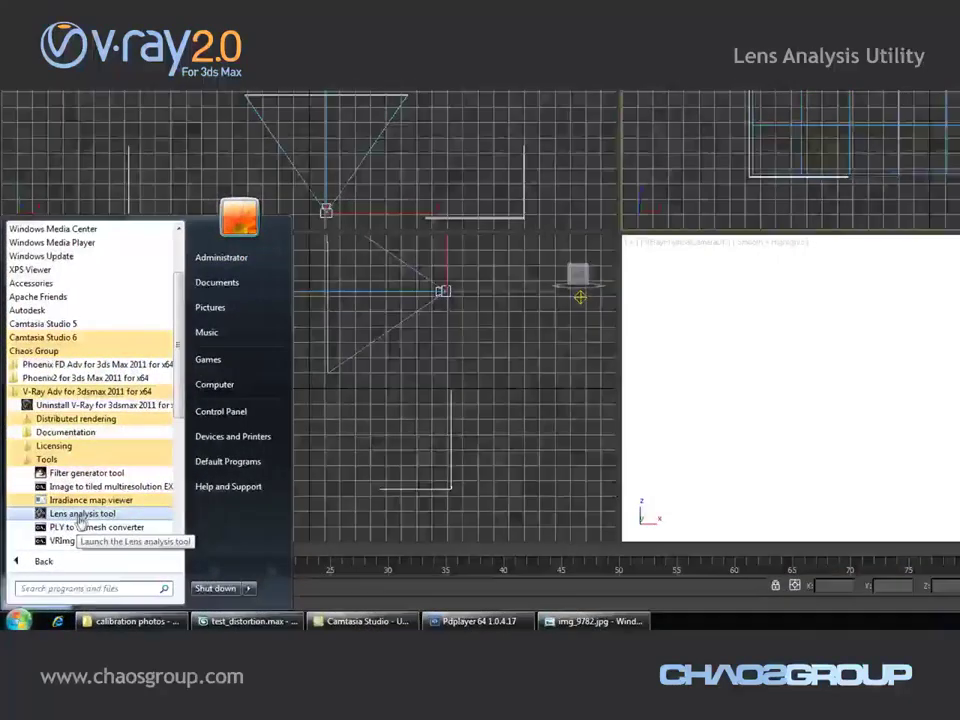
pyautogui.click(64, 516)
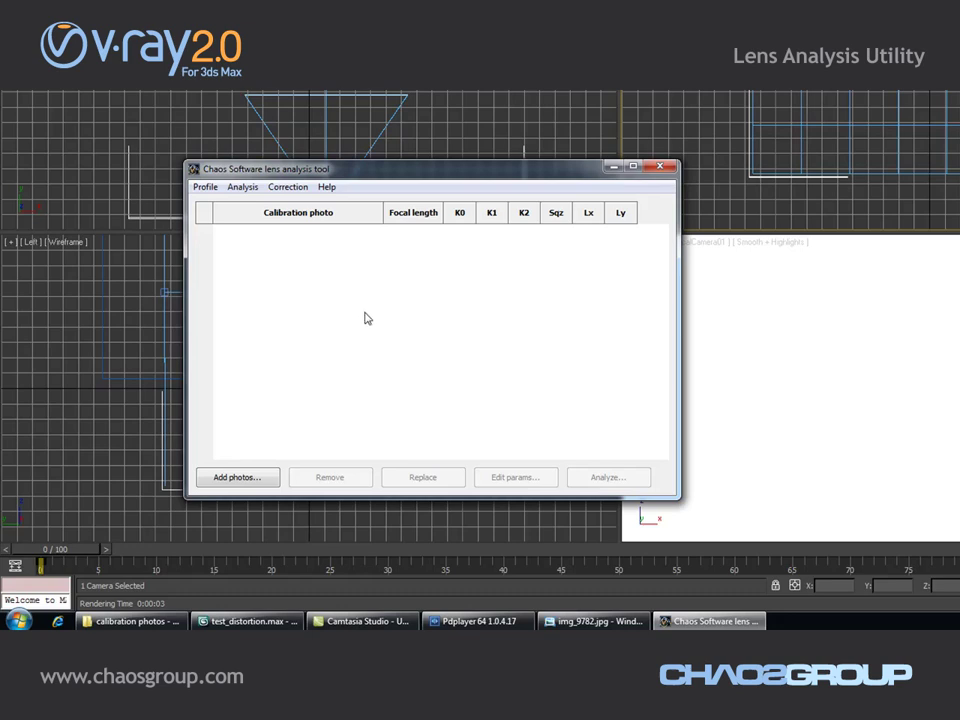
pyautogui.moveTo(418, 169); pyautogui.dragTo(516, 139)
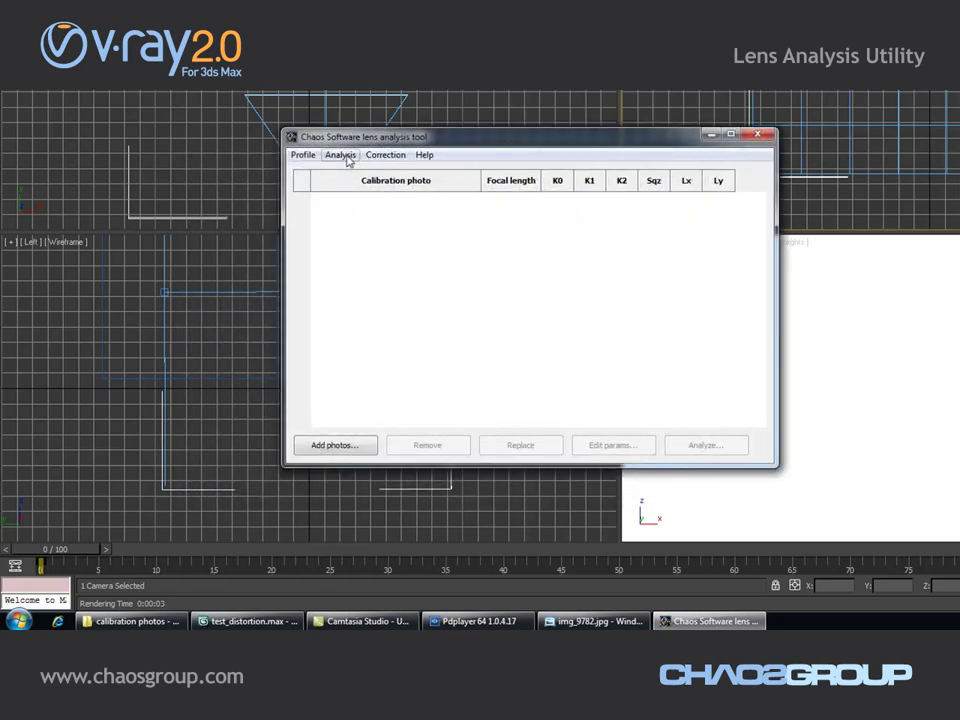
pyautogui.click(340, 155)
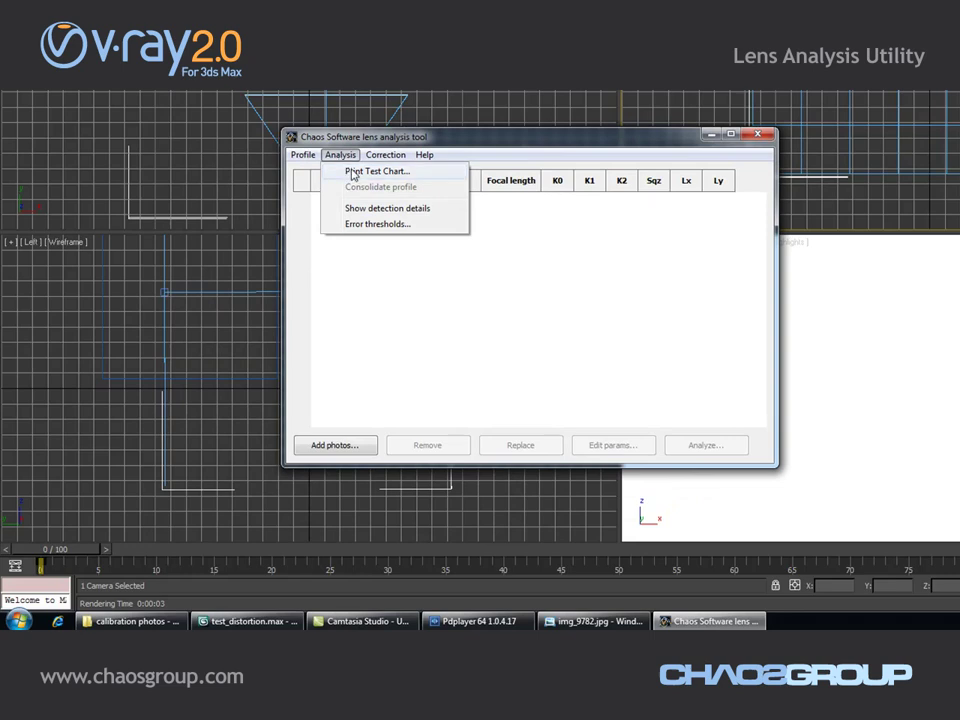
pyautogui.click(351, 172)
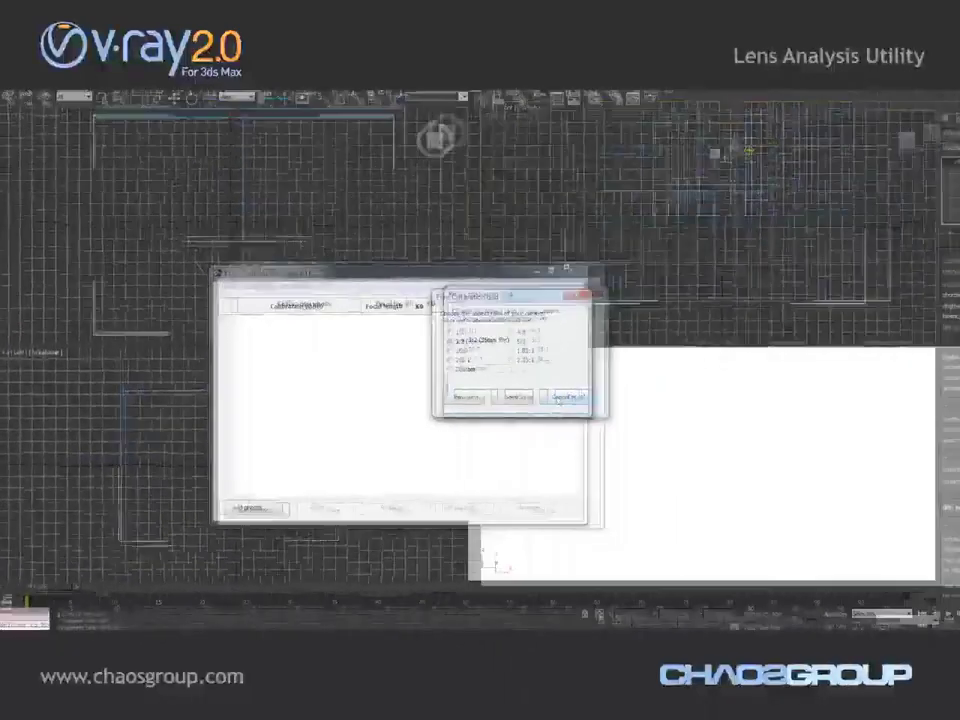
pyautogui.click(667, 396)
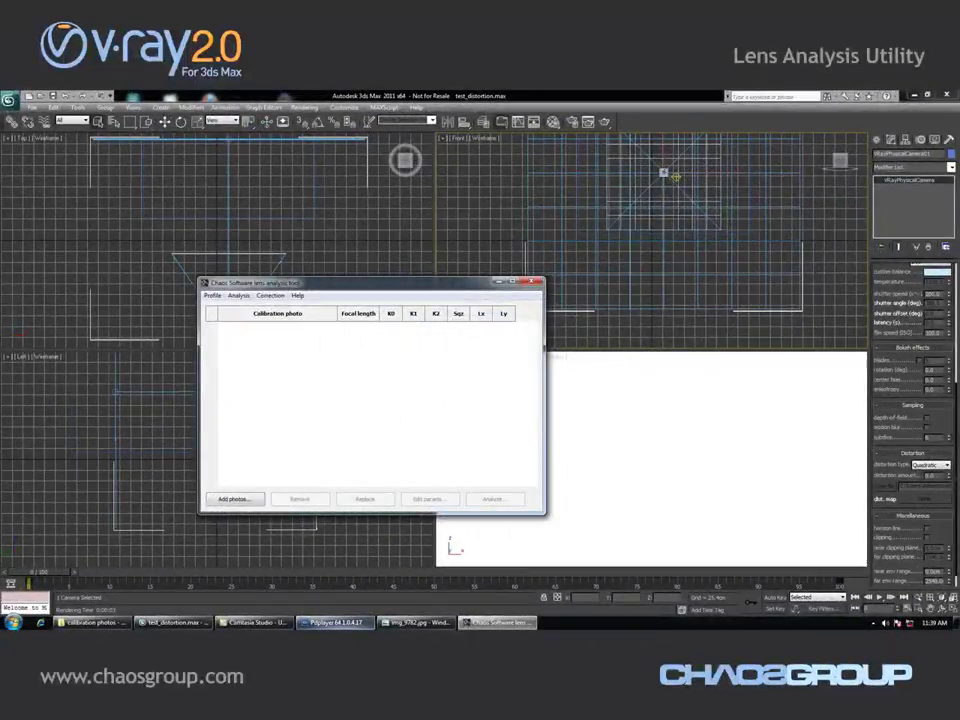
# Show examplegrid.png in Pdplayer and zoom in and back out on the grid
pyautogui.click(336, 622)
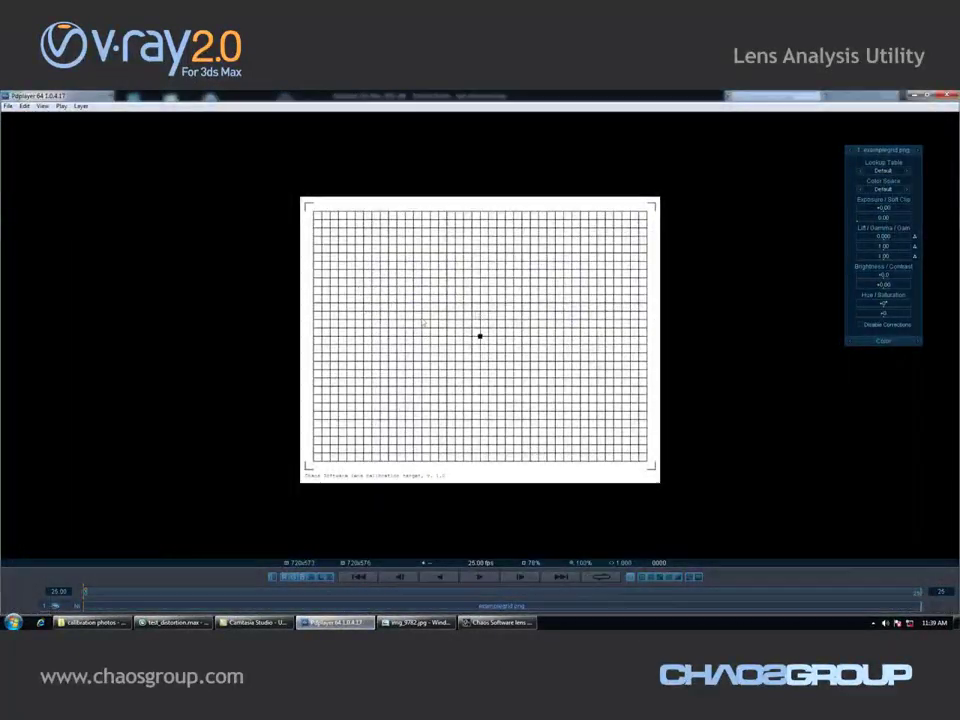
pyautogui.scroll(3, 450, 357)
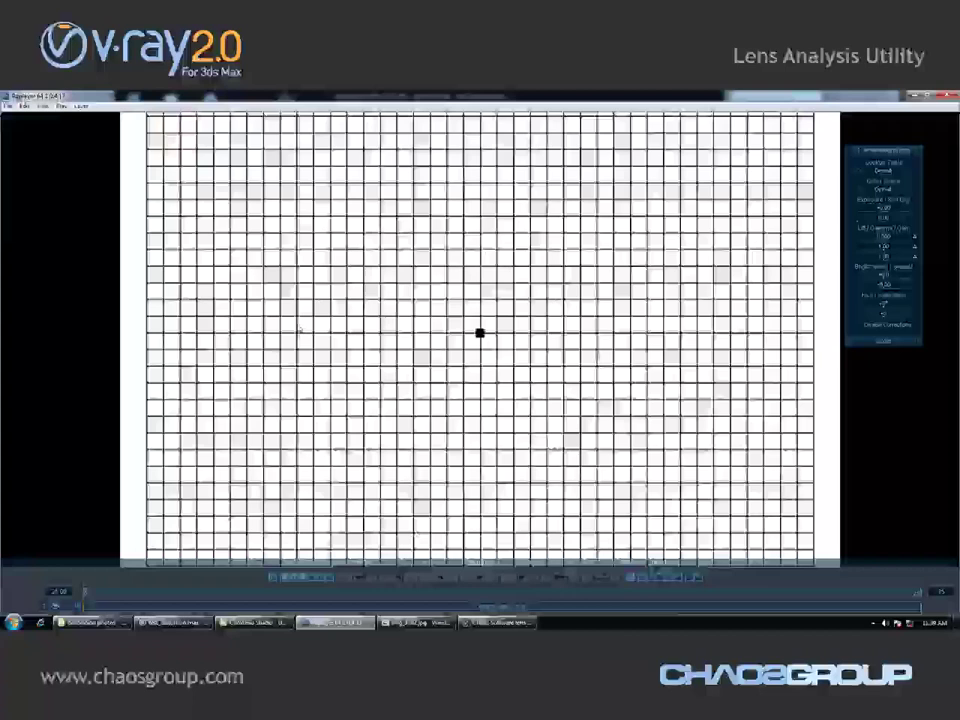
pyautogui.scroll(-3, 398, 337)
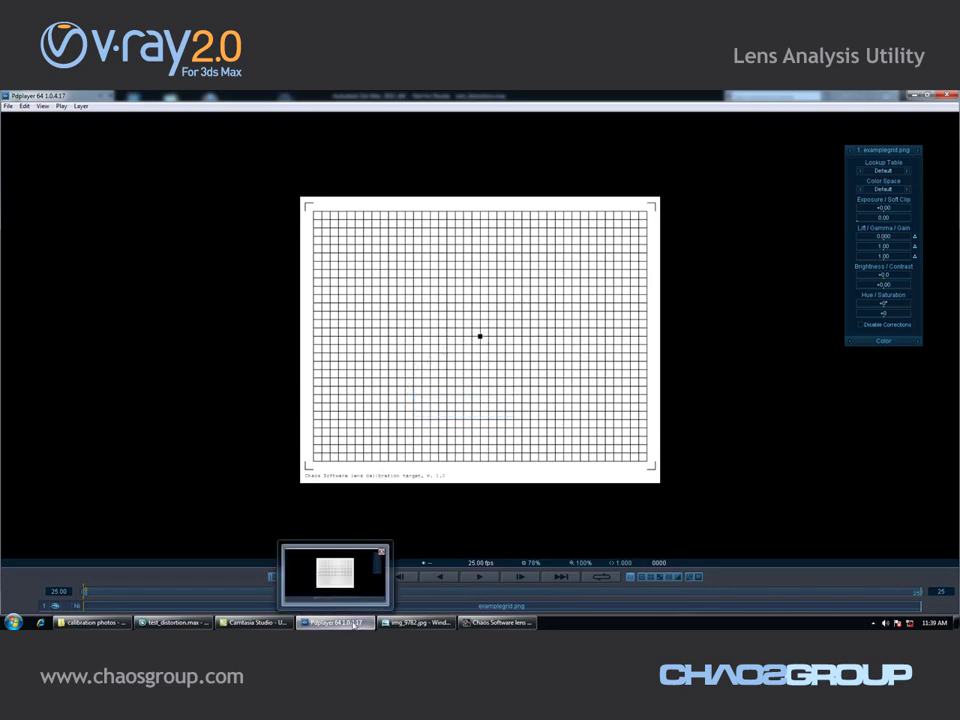
# Page through the photographed calibration grids starting at img_9782, then minimize Photo Viewer
pyautogui.click(355, 623)
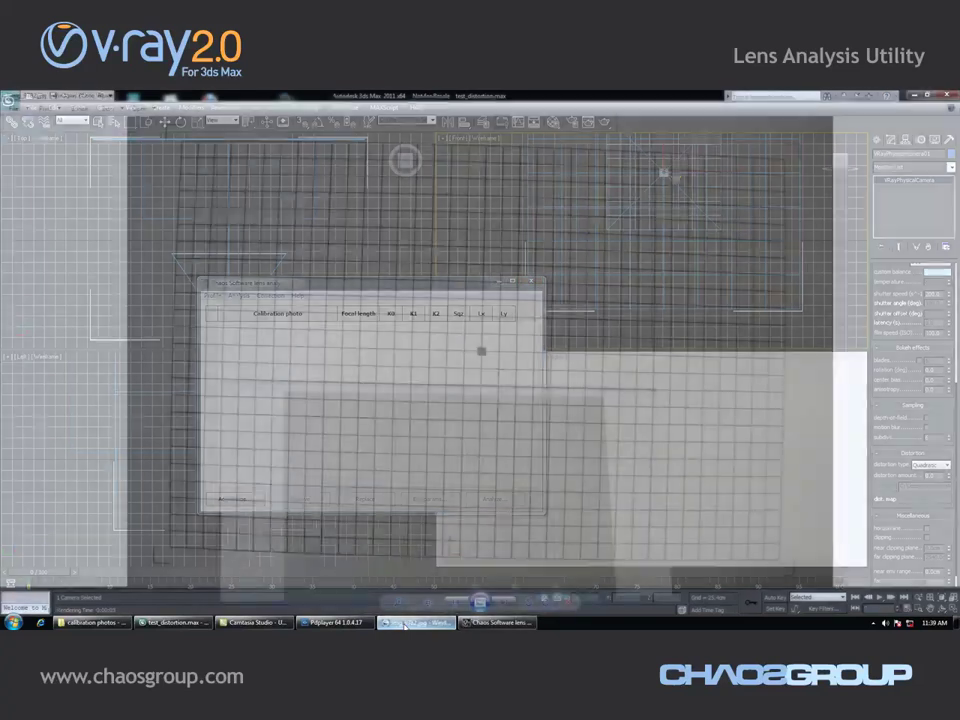
pyautogui.click(404, 624)
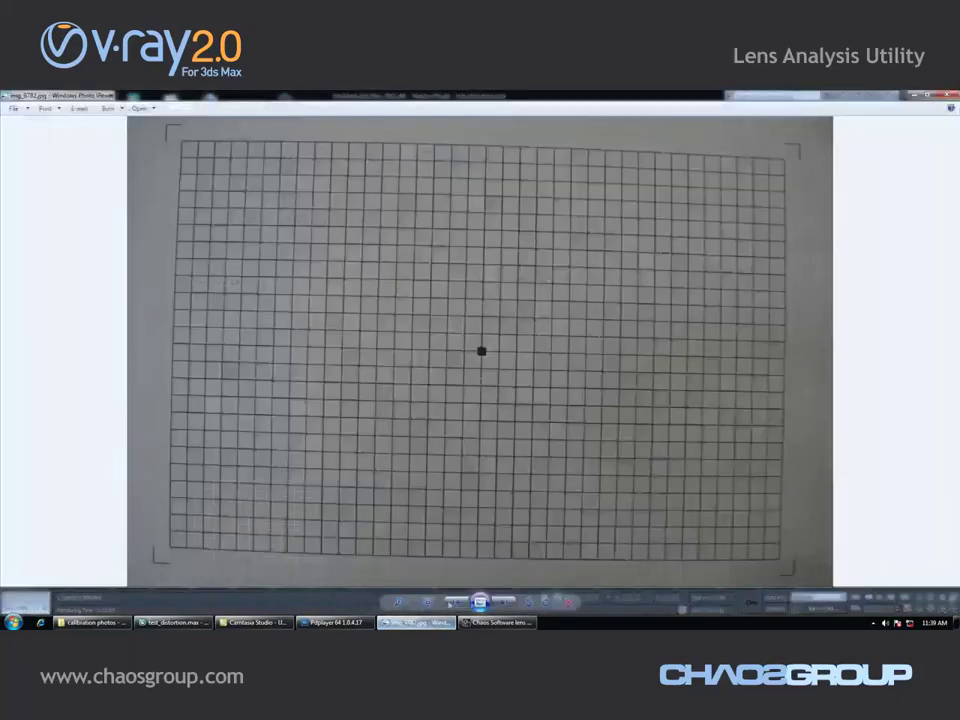
pyautogui.click(508, 603)
pyautogui.click(508, 603)
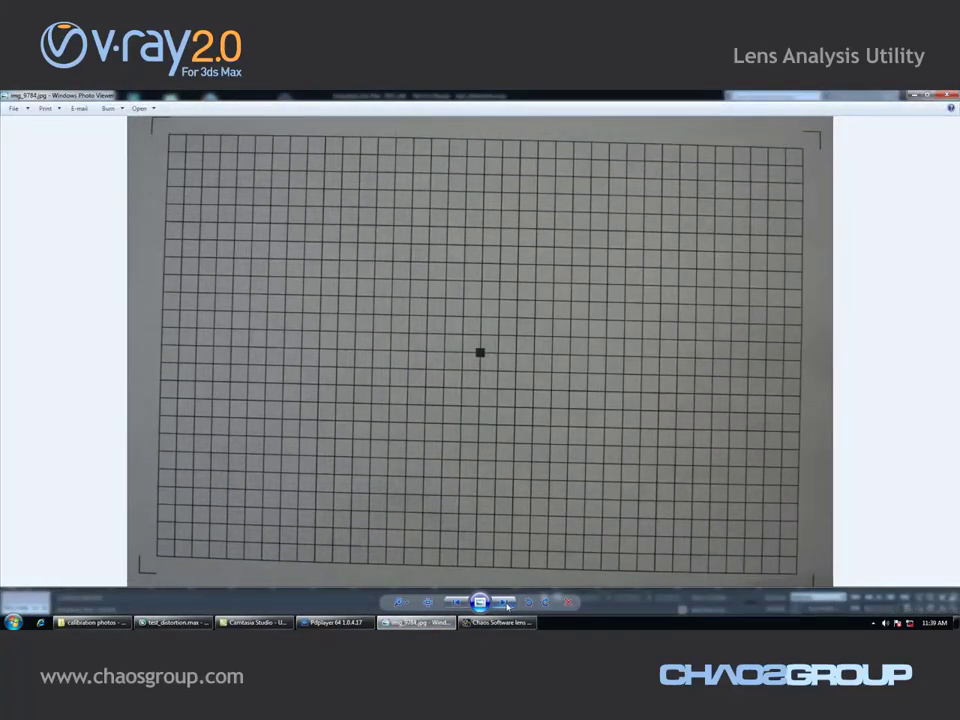
pyautogui.click(508, 604)
pyautogui.click(508, 604)
pyautogui.click(508, 604)
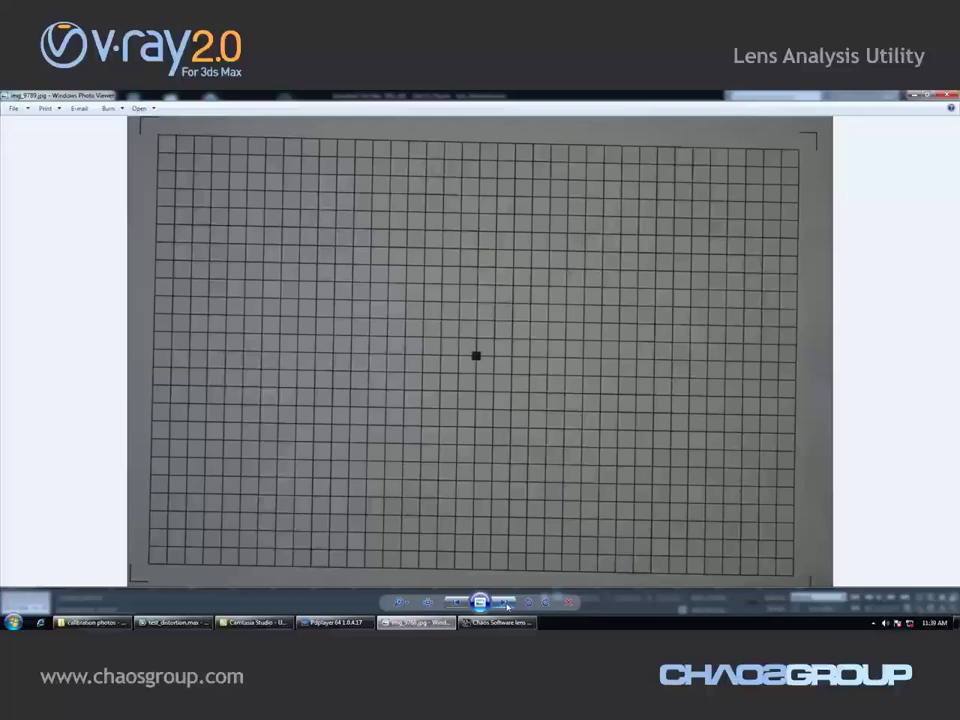
pyautogui.click(508, 604)
pyautogui.click(508, 604)
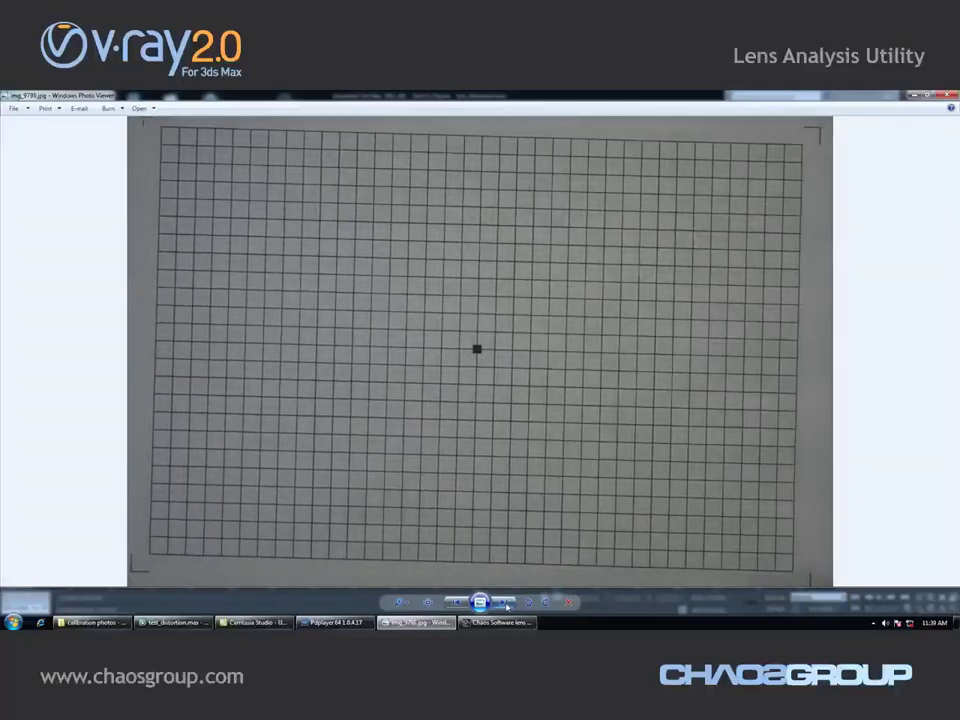
pyautogui.click(418, 623)
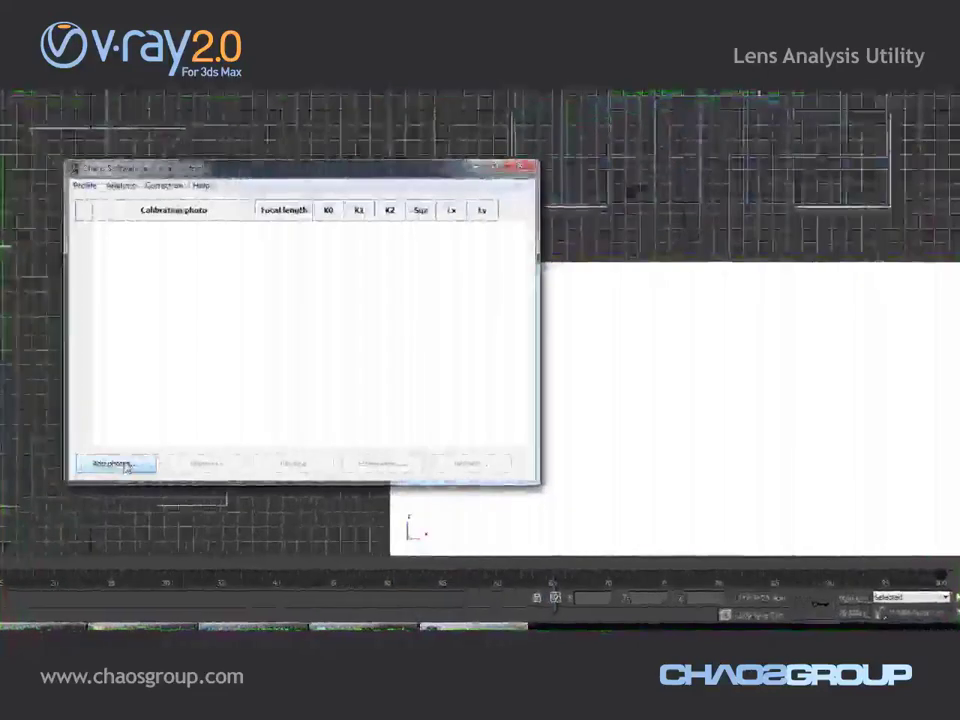
# Add all ten calibration photos from the 350d_17-40_f4L folder to the analysis list
pyautogui.click(228, 496)
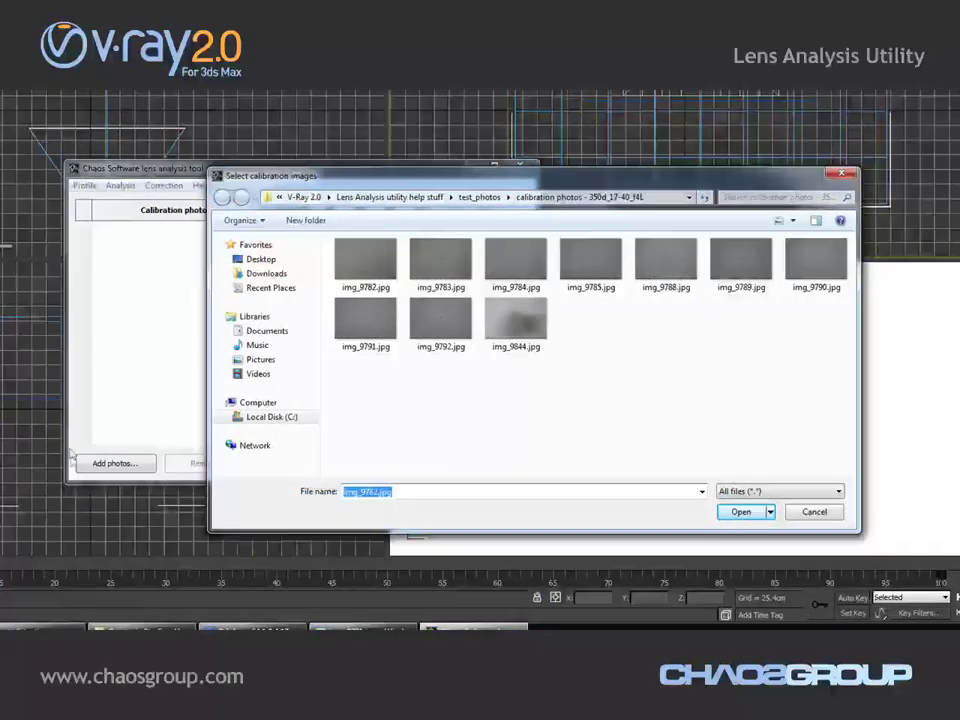
pyautogui.click(739, 422)
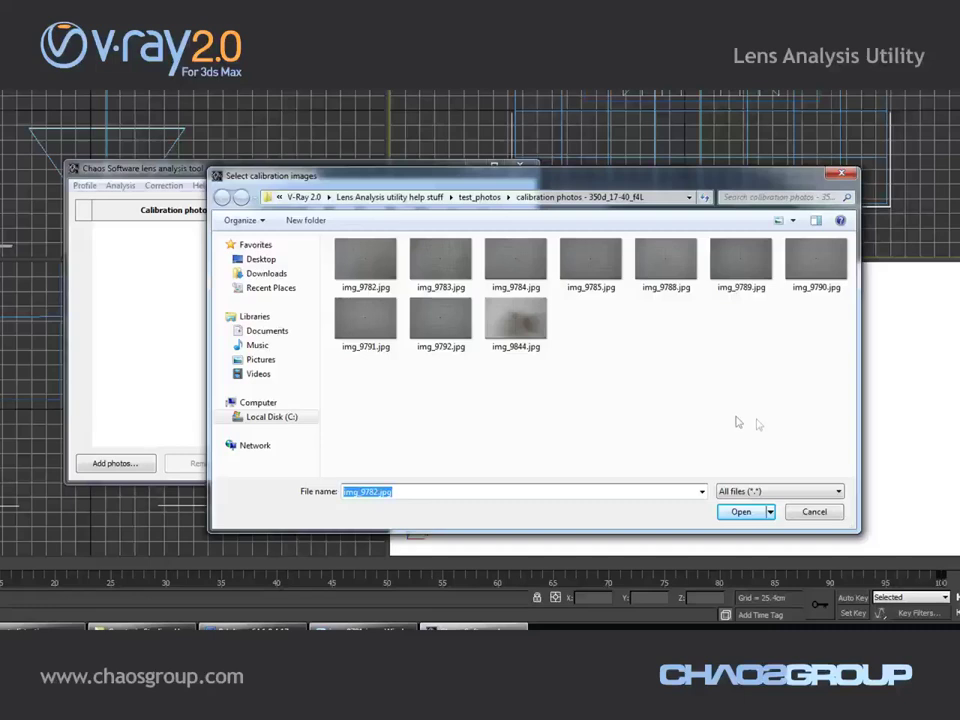
pyautogui.moveTo(807, 436); pyautogui.dragTo(323, 229)
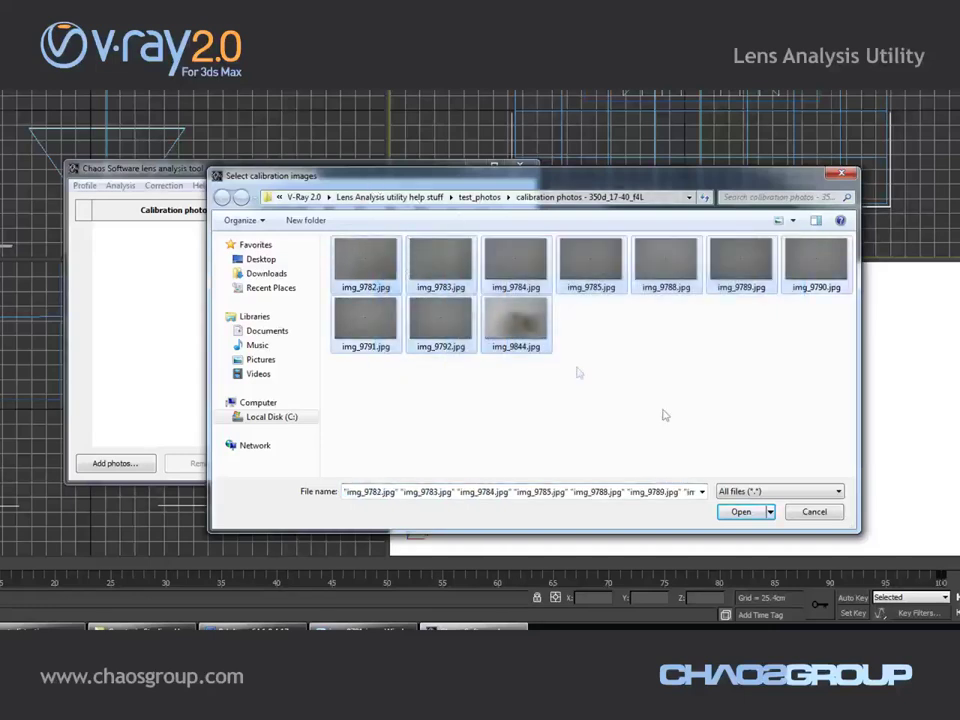
pyautogui.click(742, 511)
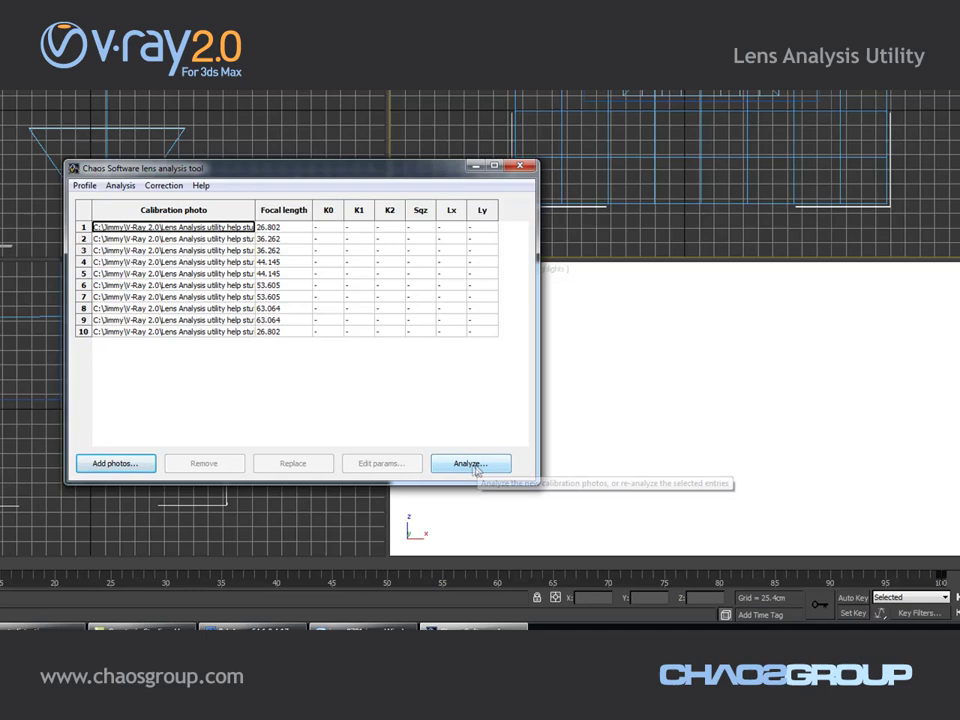
# Analyze the ten calibration photos and accept the results
pyautogui.click(472, 464)
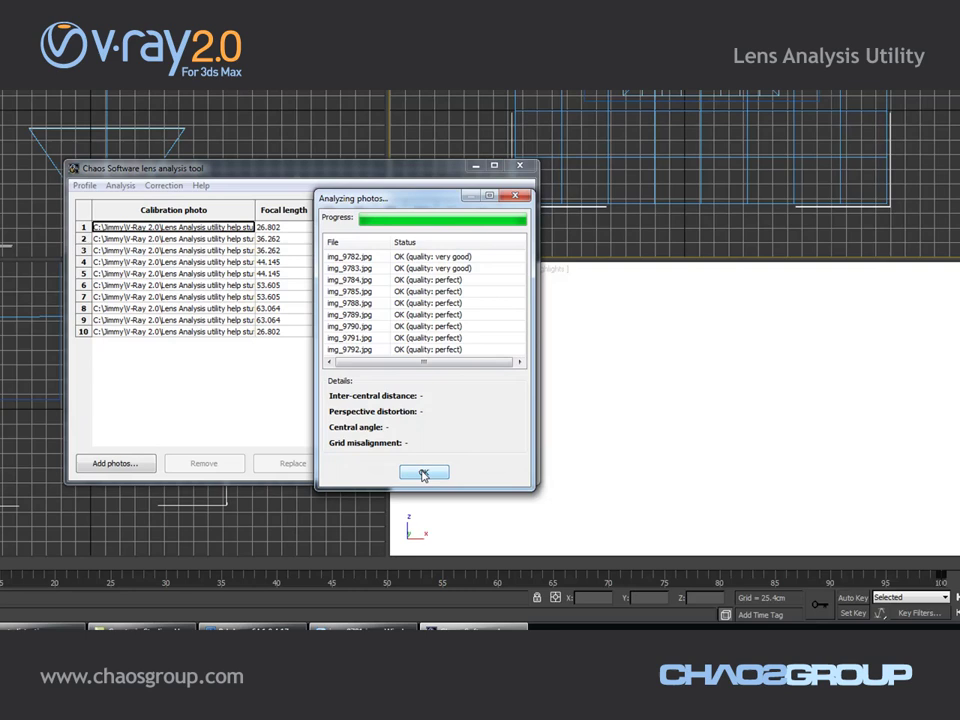
pyautogui.click(423, 474)
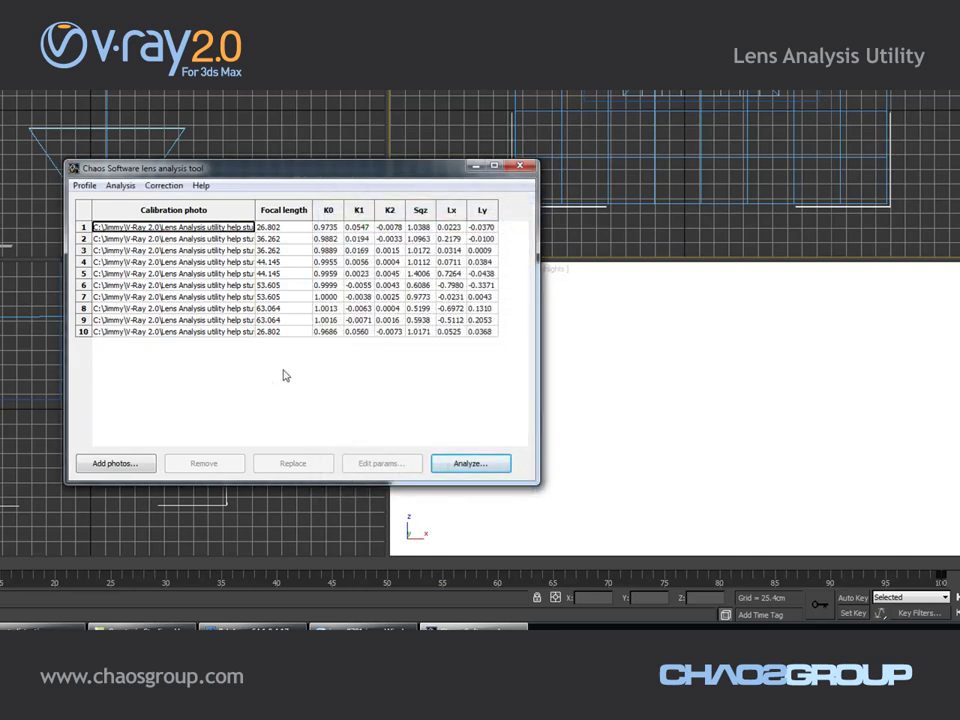
pyautogui.click(120, 186)
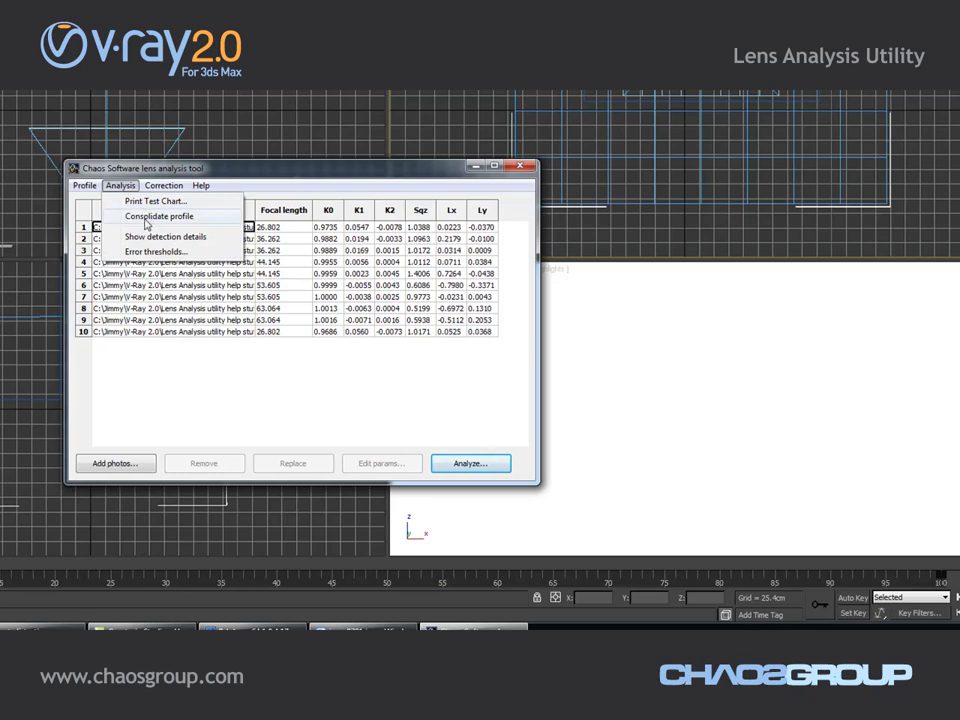
# Consolidate the profile into five focal-length rows and save it over test.vrlens
pyautogui.click(146, 224)
pyautogui.click(358, 251)
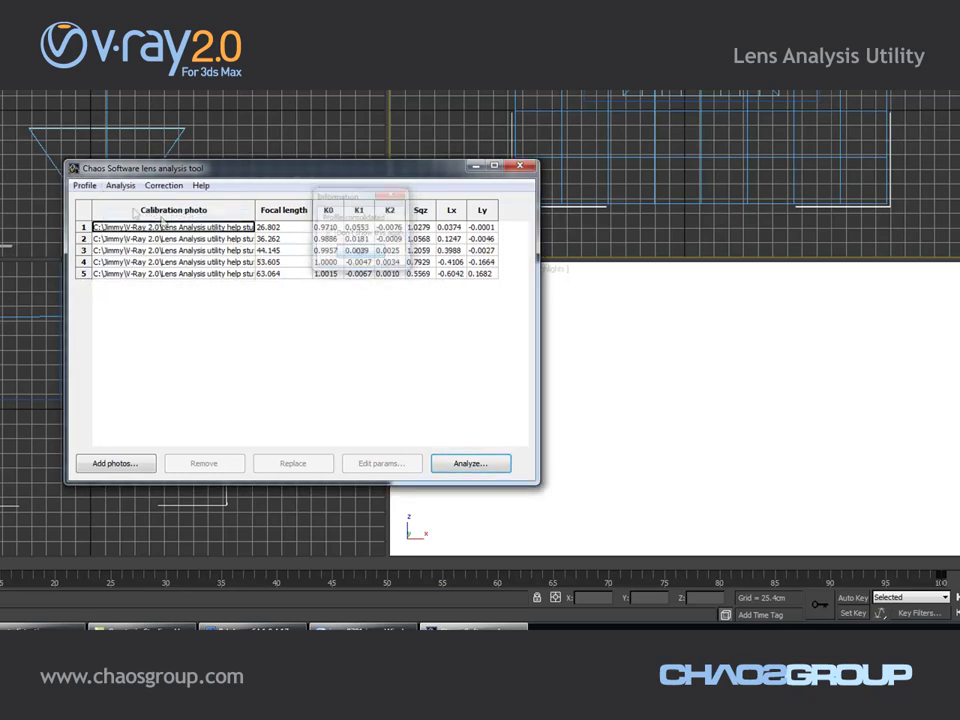
pyautogui.click(85, 186)
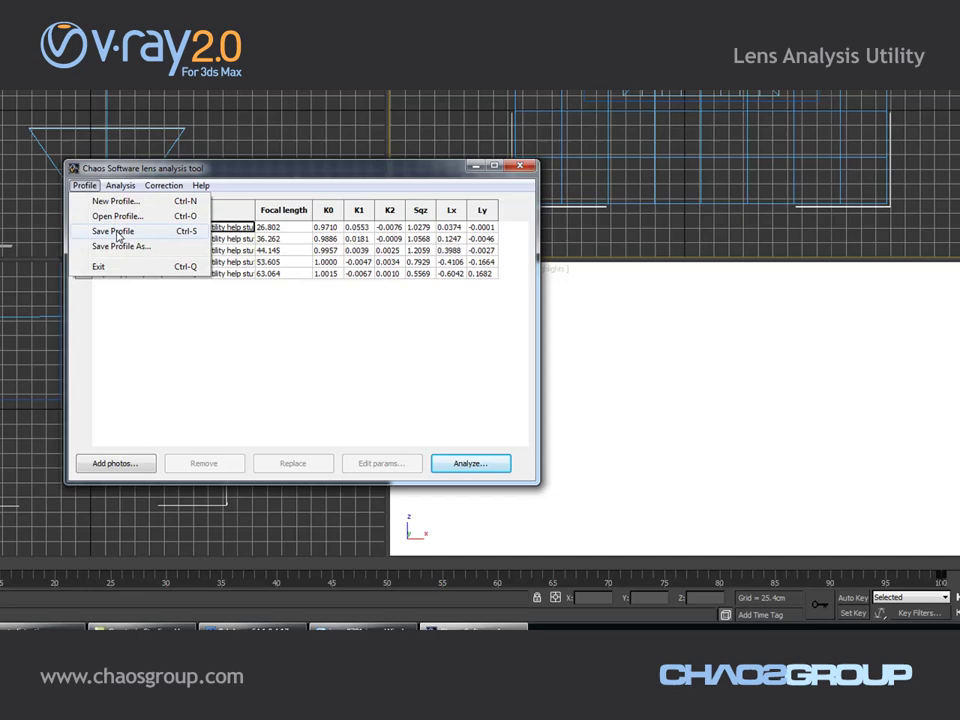
pyautogui.click(118, 233)
pyautogui.doubleClick(405, 328)
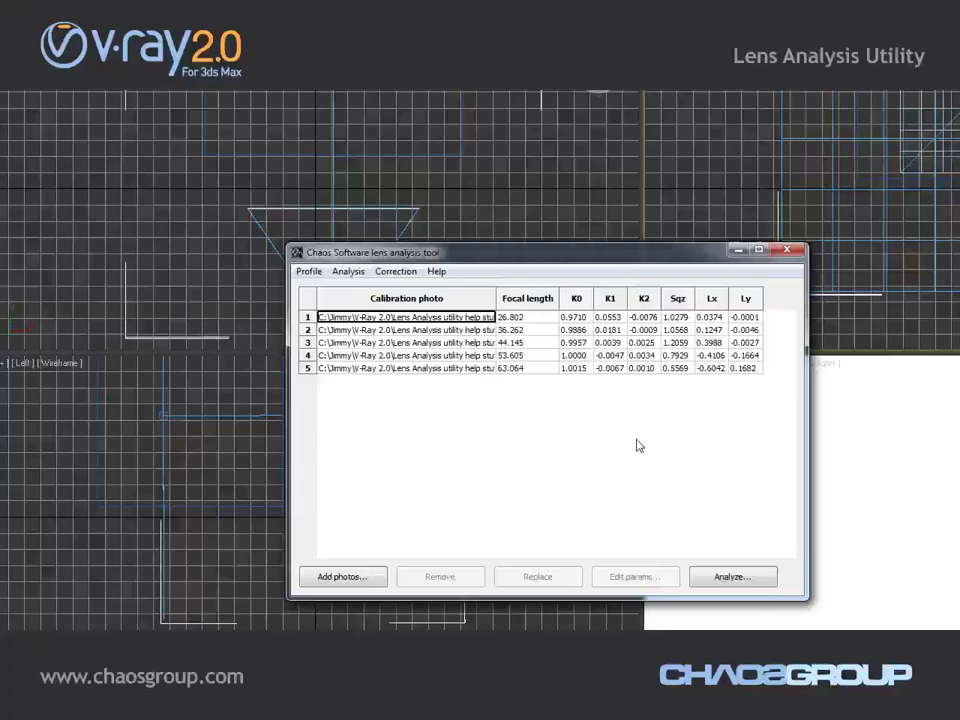
# Keep Quadratic as VRayPhysicalCamera01's distortion type and render the grid
pyautogui.click(738, 250)
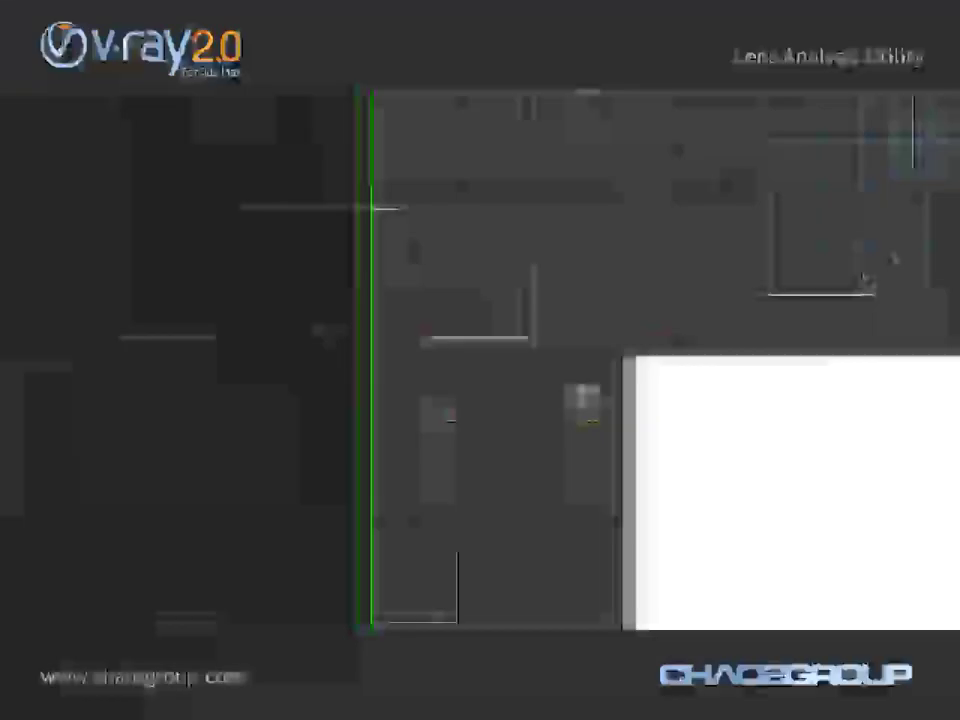
pyautogui.moveTo(866, 287); pyautogui.dragTo(875, 549)
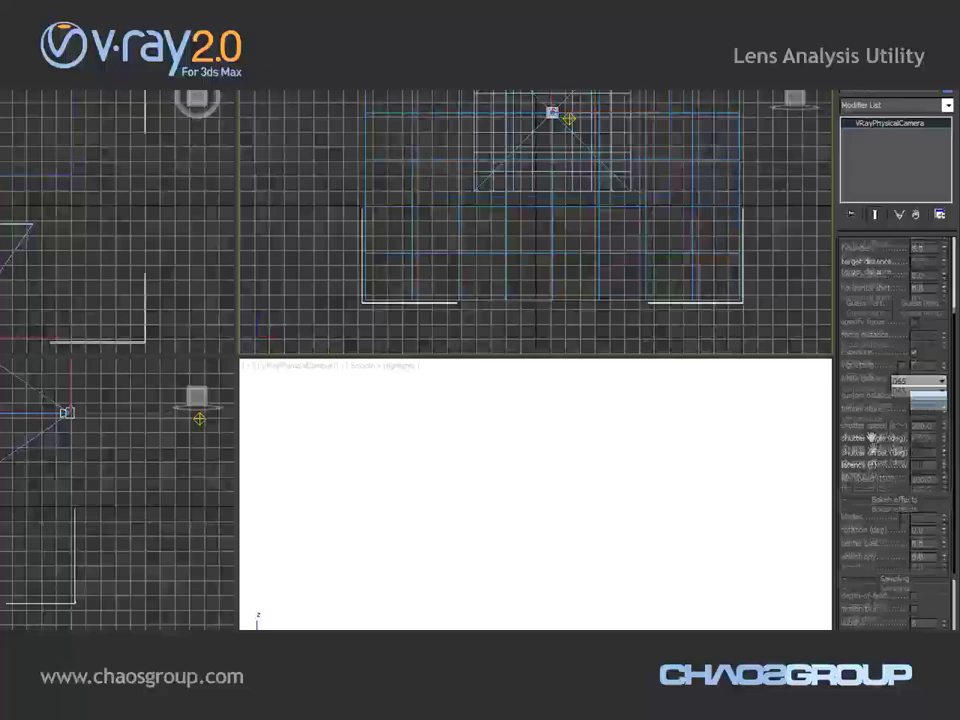
pyautogui.scroll(-10, 875, 549)
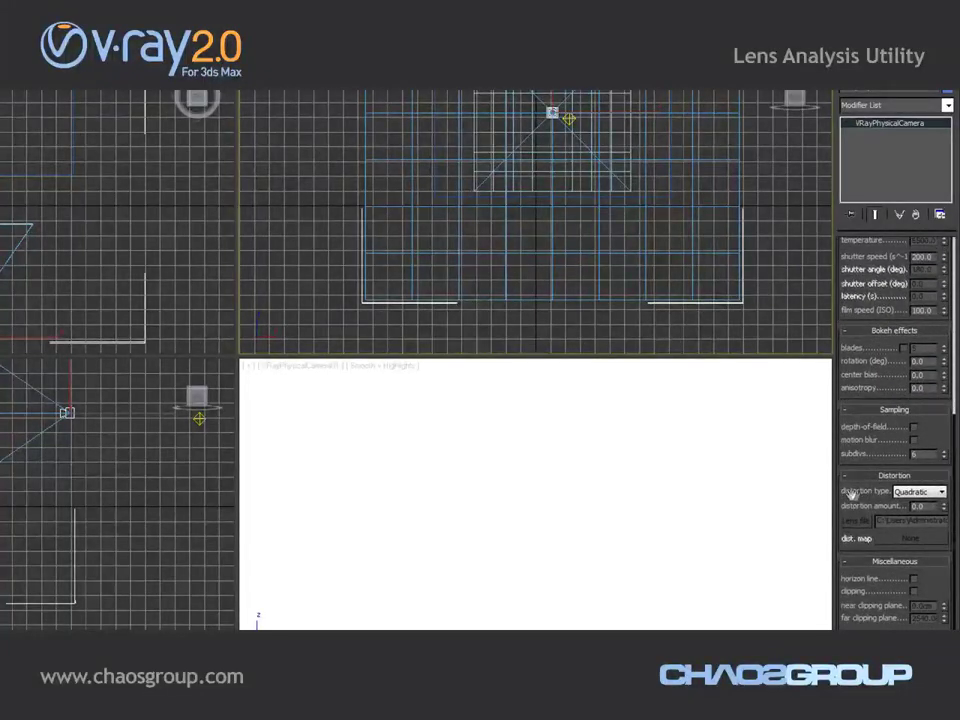
pyautogui.click(915, 495)
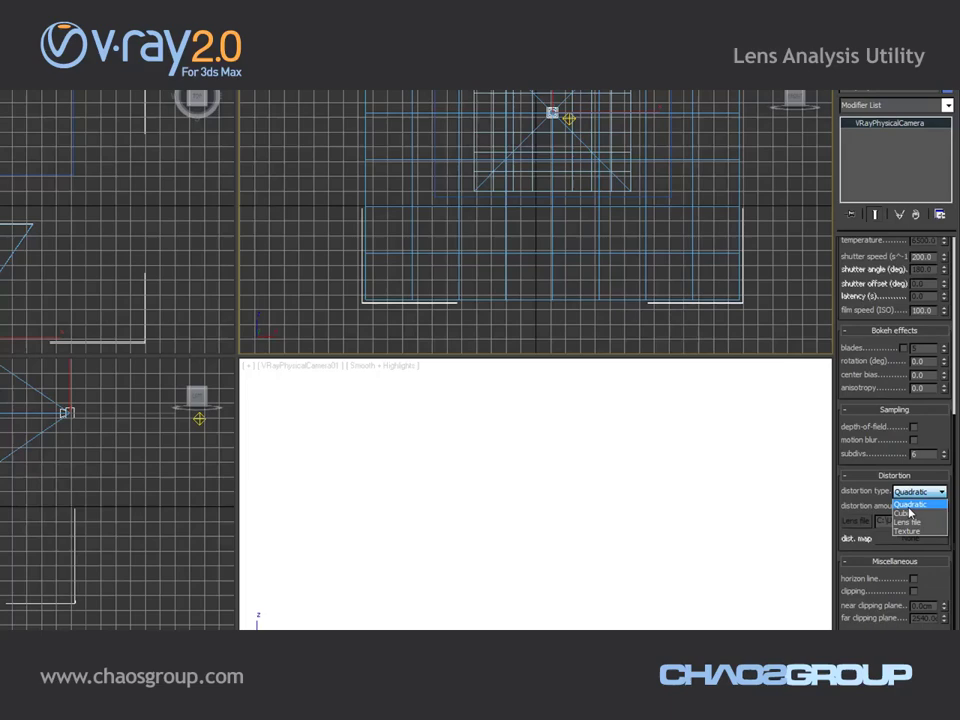
pyautogui.click(899, 505)
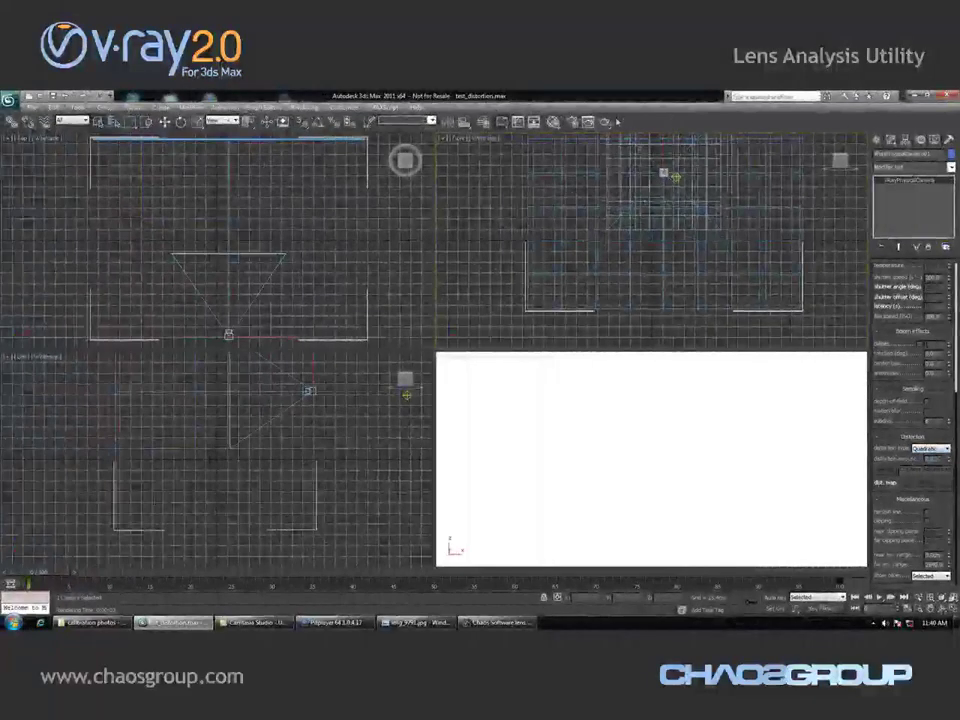
pyautogui.hotkey('shift', 'q')
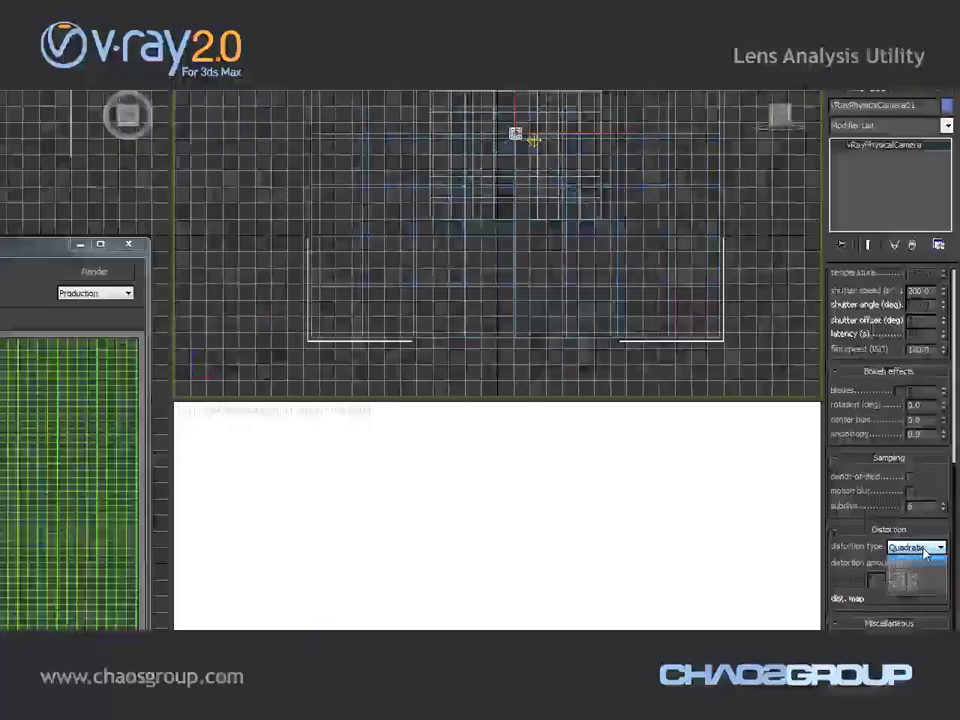
# Switch the camera's distortion type to Lens file and re-render the grid
pyautogui.click(938, 448)
pyautogui.click(905, 580)
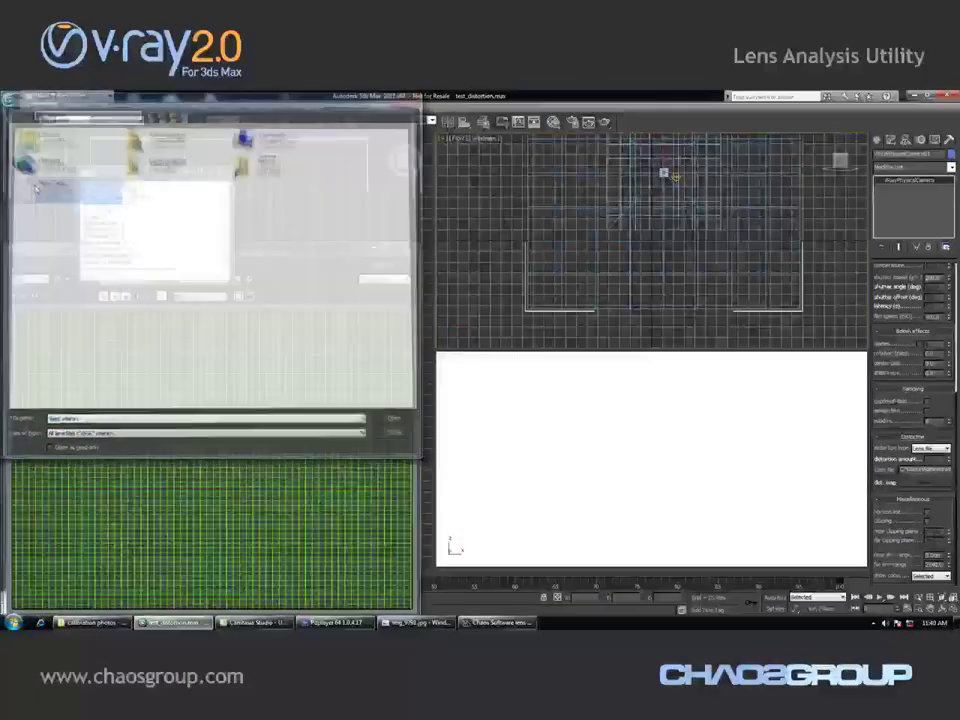
pyautogui.moveTo(389, 250); pyautogui.dragTo(590, 206)
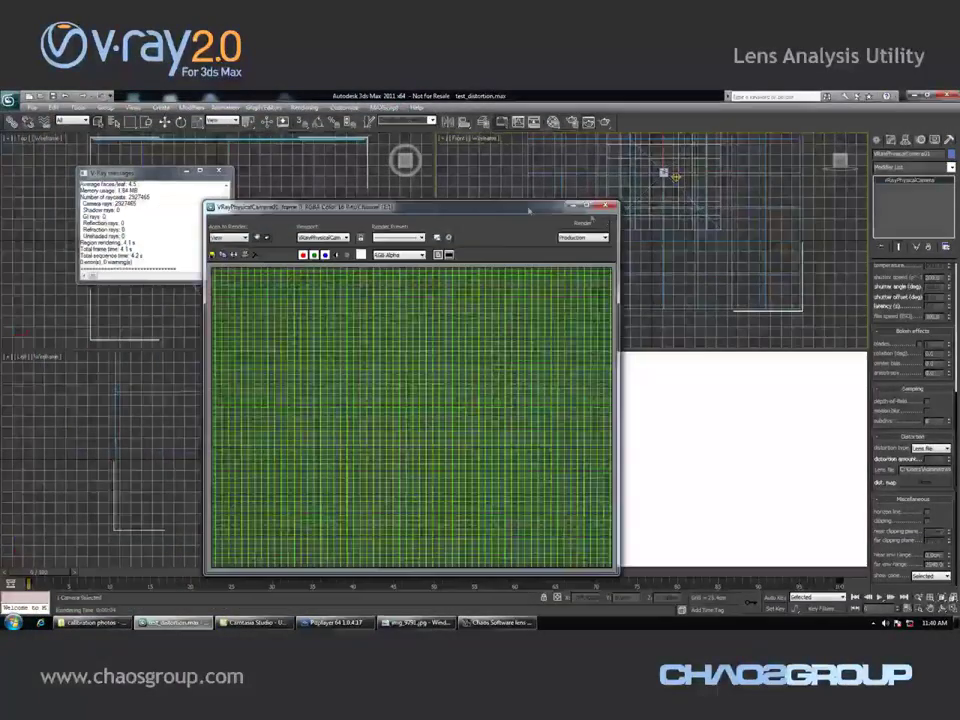
pyautogui.click(588, 224)
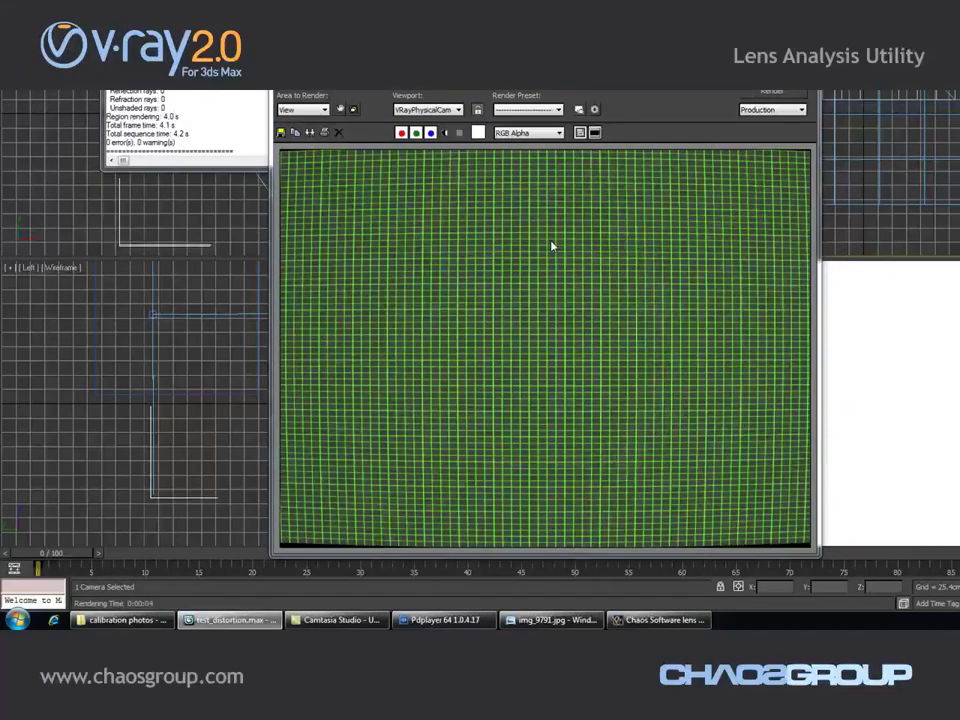
pyautogui.moveTo(659, 624)
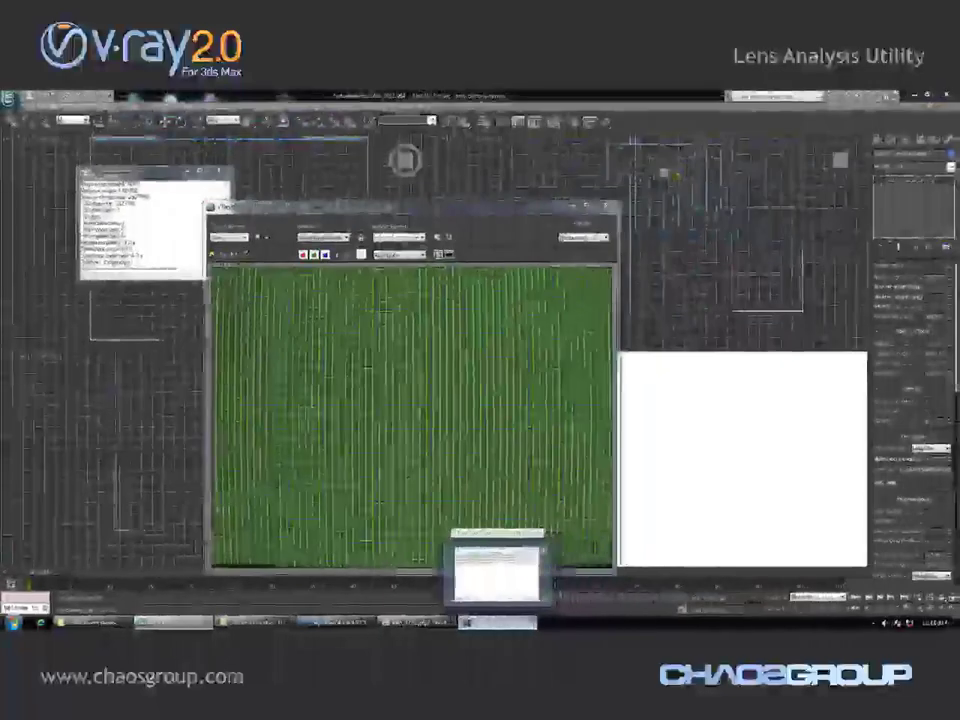
# Open Correction > Correct/Distort images and toggle Direction to Distort and back to Undistort
pyautogui.click(659, 621)
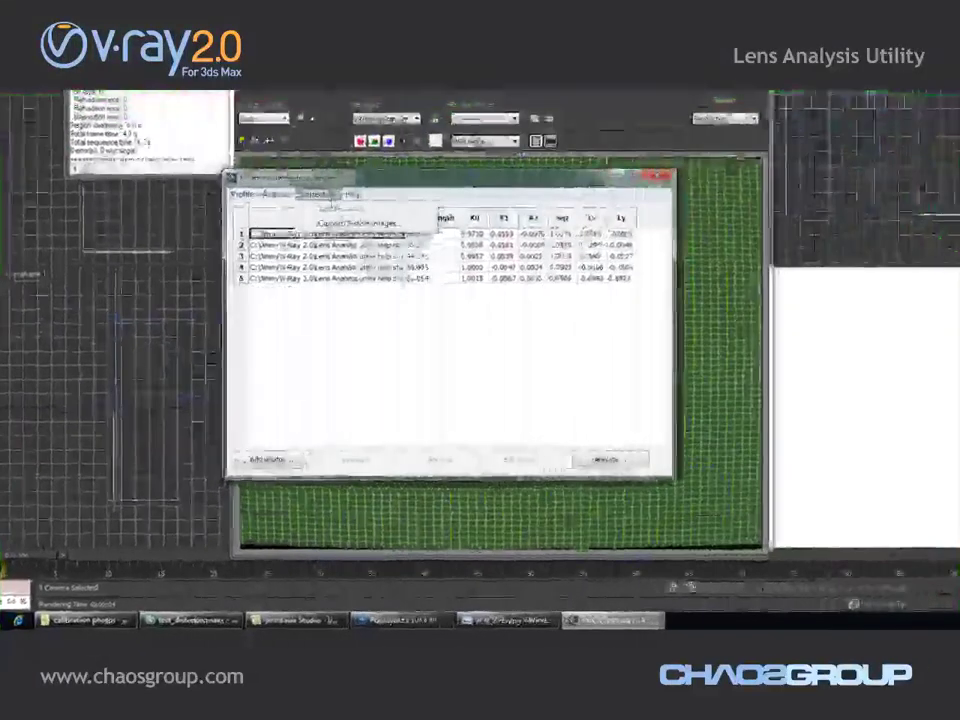
pyautogui.click(300, 227)
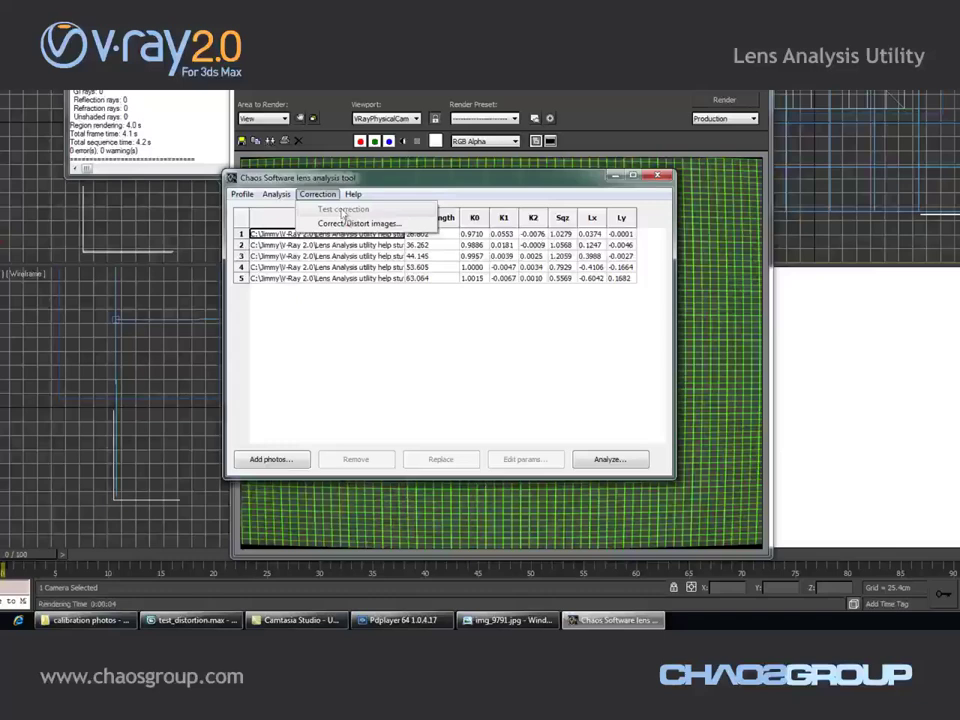
pyautogui.click(348, 224)
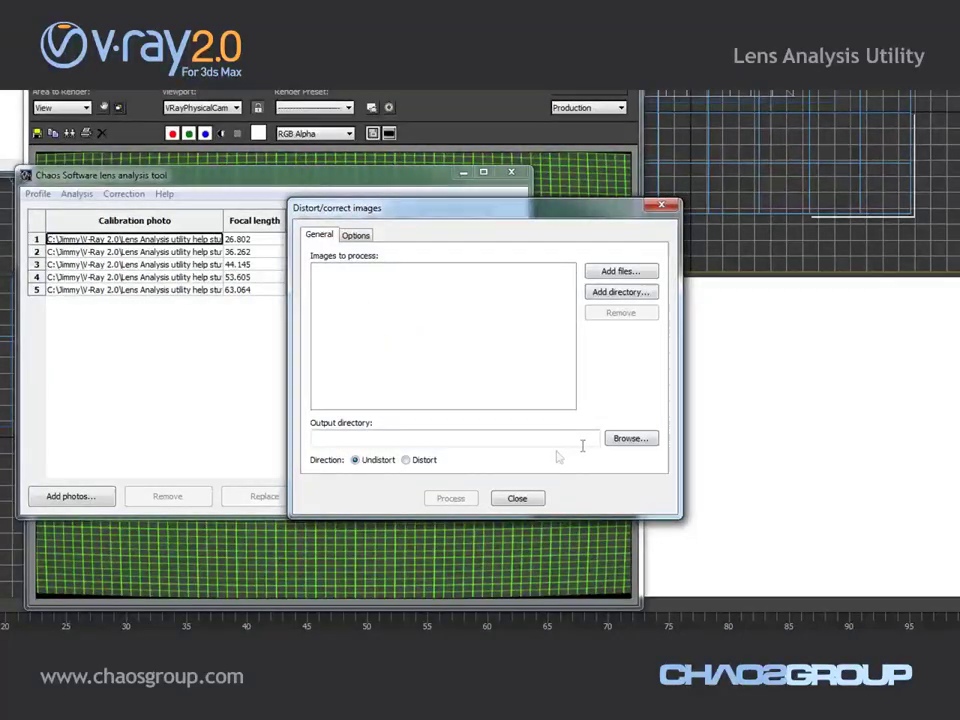
pyautogui.click(457, 439)
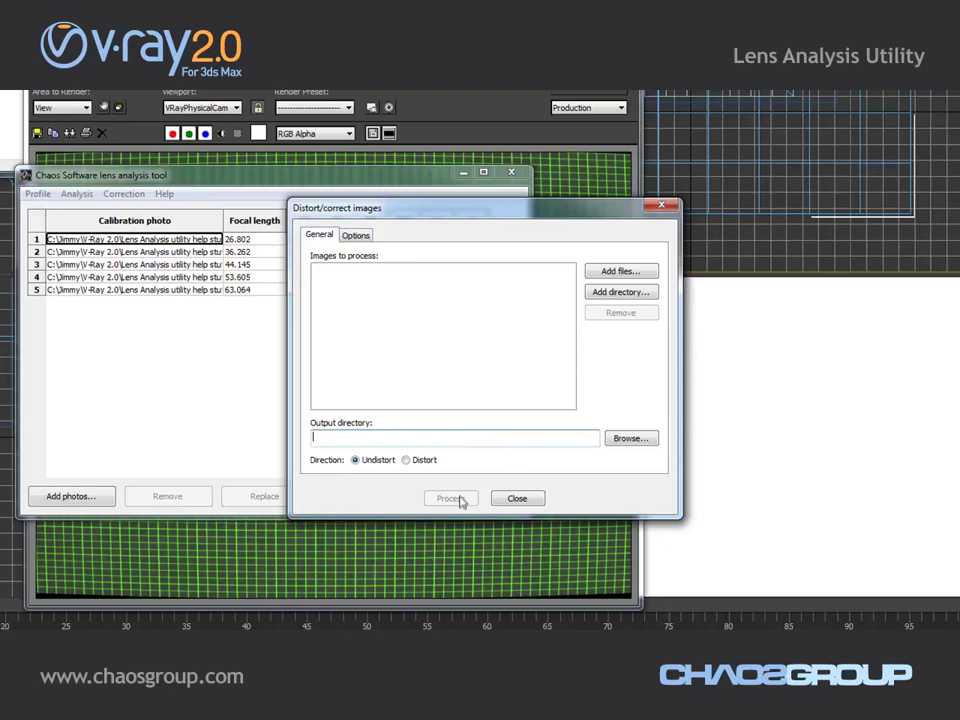
pyautogui.click(356, 461)
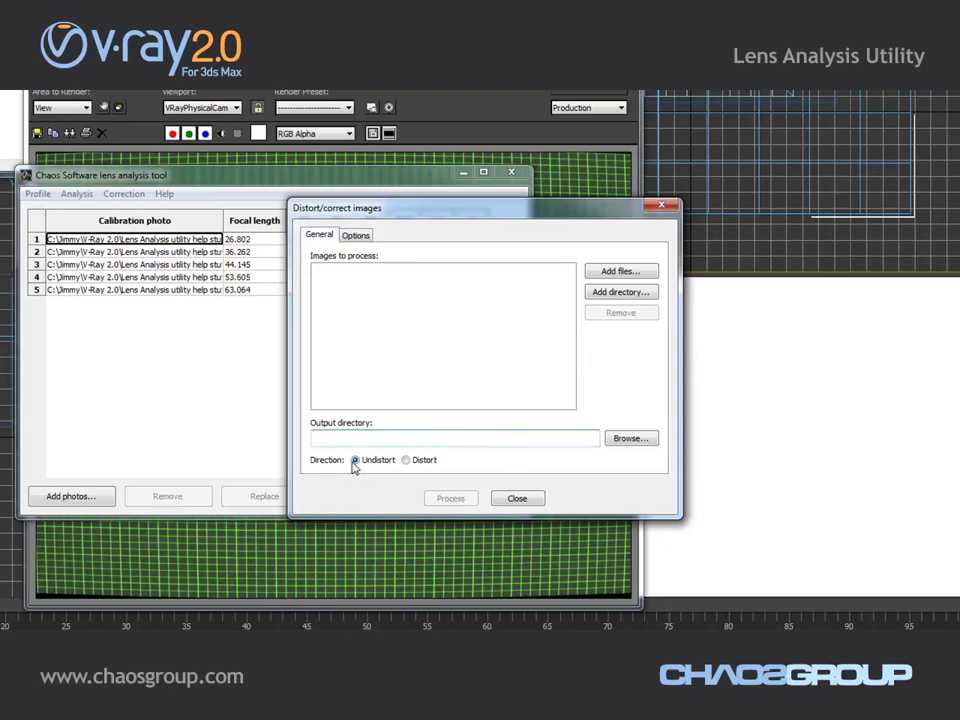
pyautogui.click(407, 461)
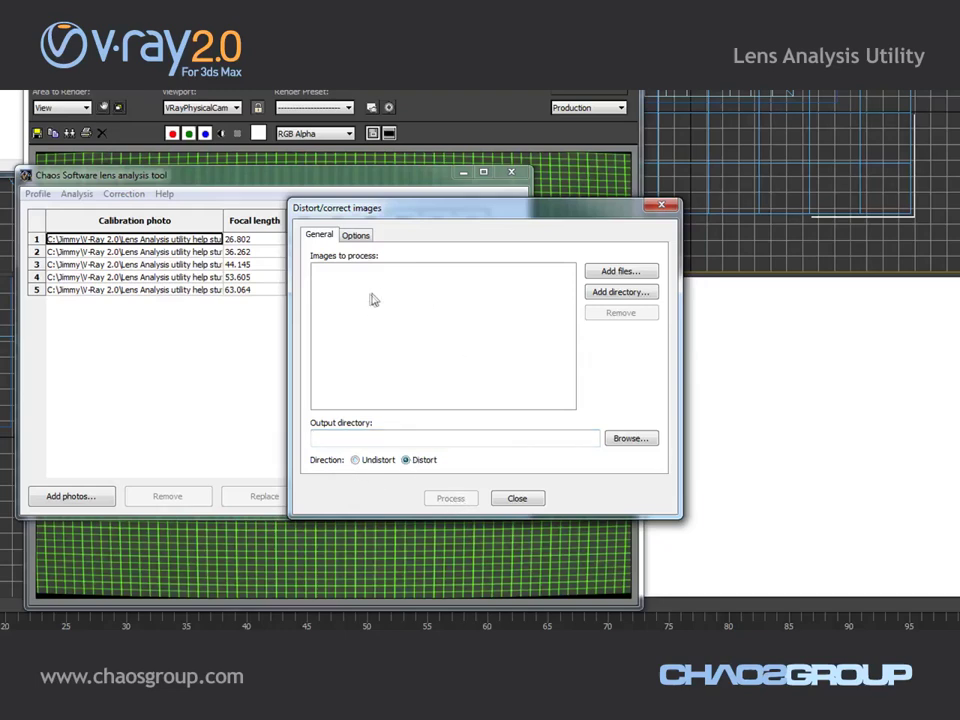
pyautogui.click(368, 461)
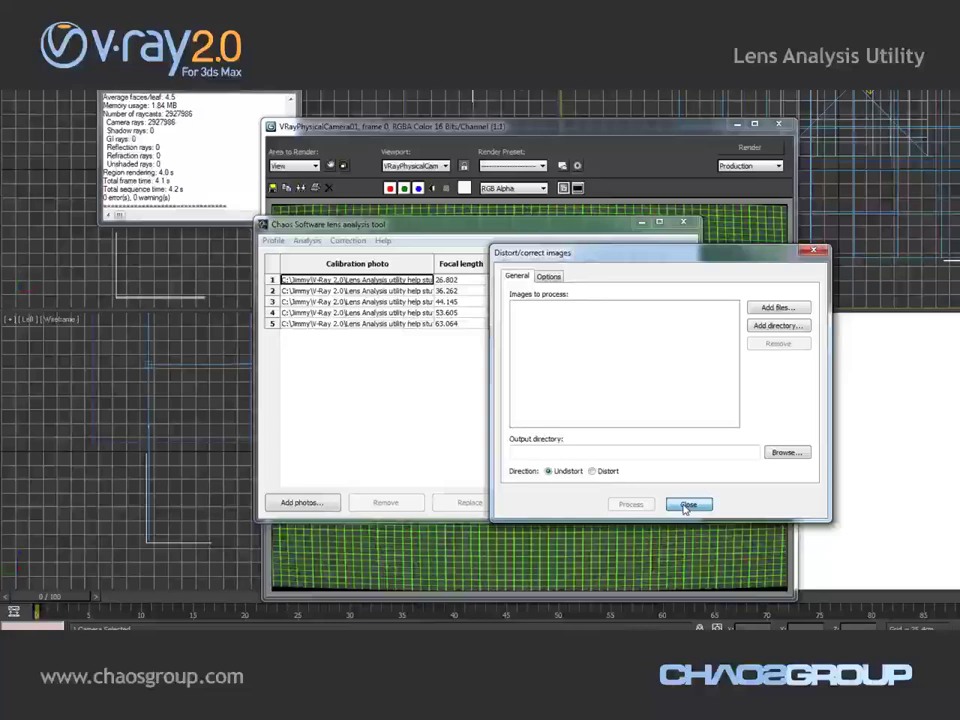
# Close the Distort/correct images dialog and the V-Ray Lens Analysis Tool window
pyautogui.click(517, 498)
pyautogui.click(684, 221)
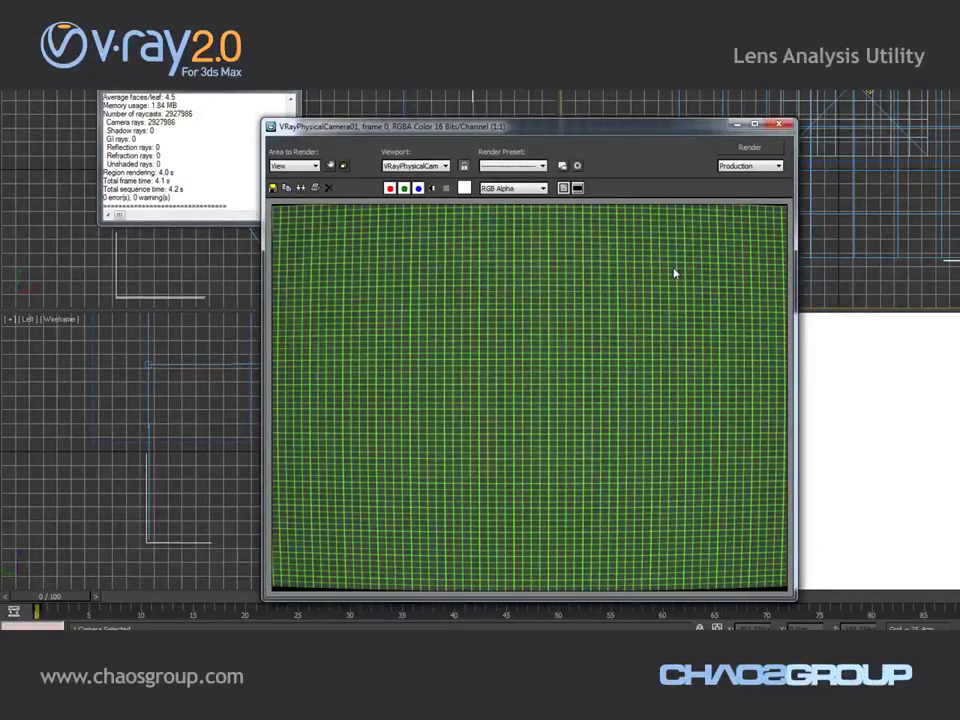